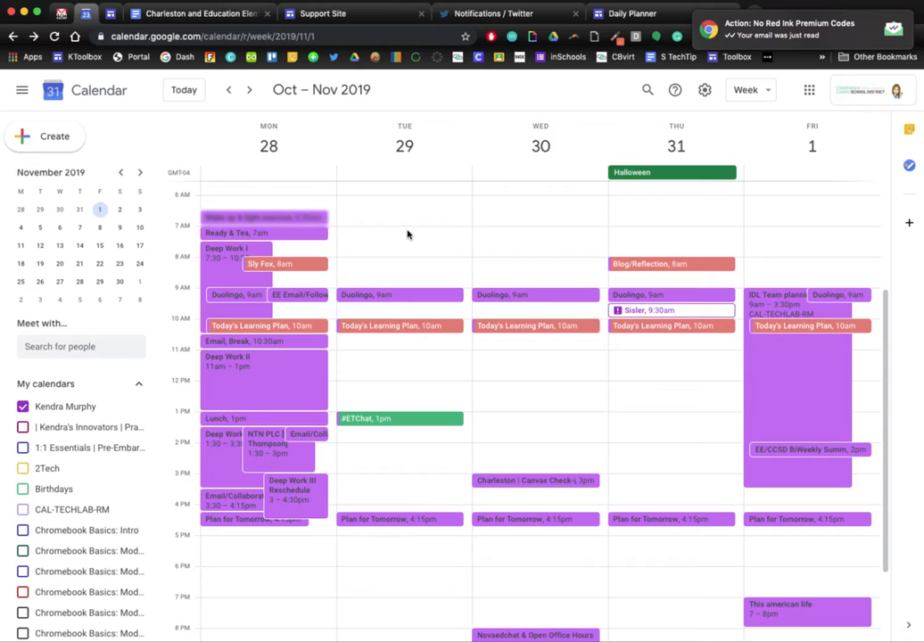
Draft an event titled GBE on Tuesday, October 29, 7:00am–7:30am, with Hangouts Meet conferencing, and open its description for editing.
left_click(406, 235)
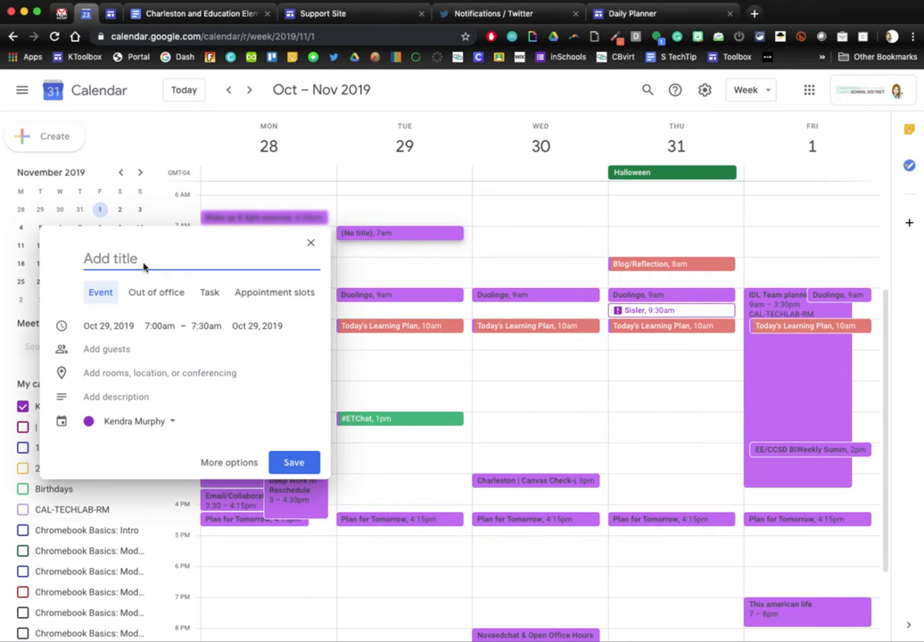
type("GBE")
left_click(108, 352)
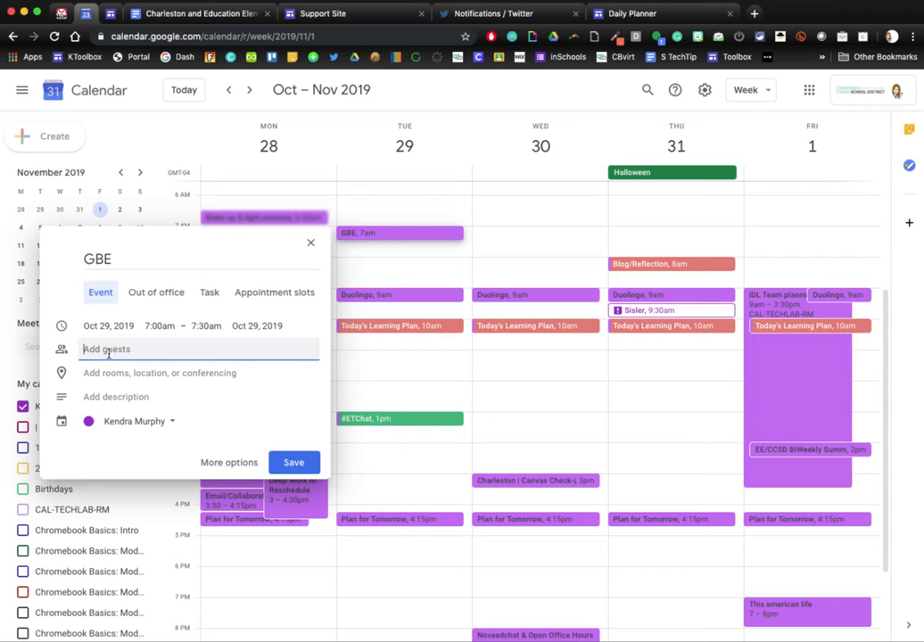
left_click(117, 373)
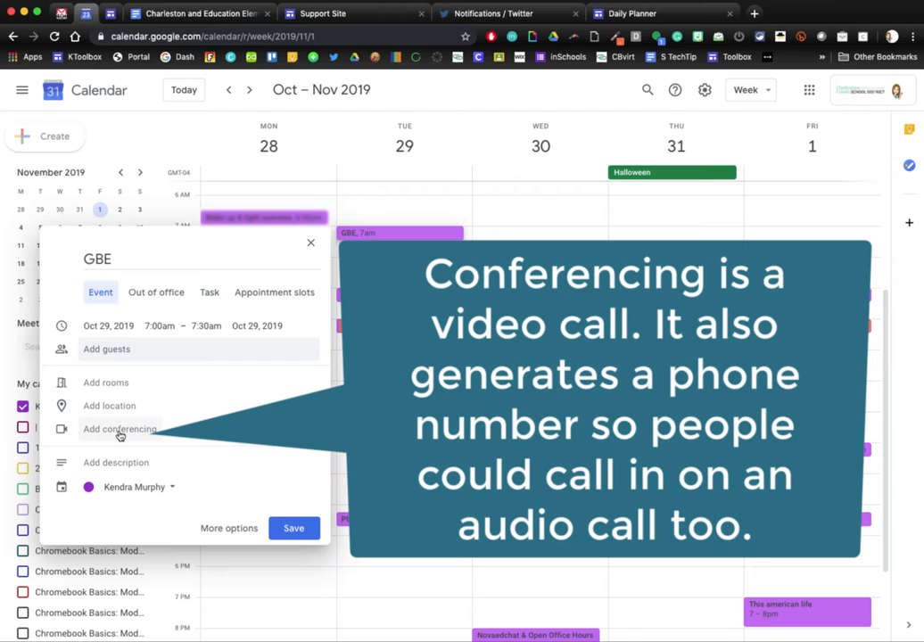
left_click(126, 432)
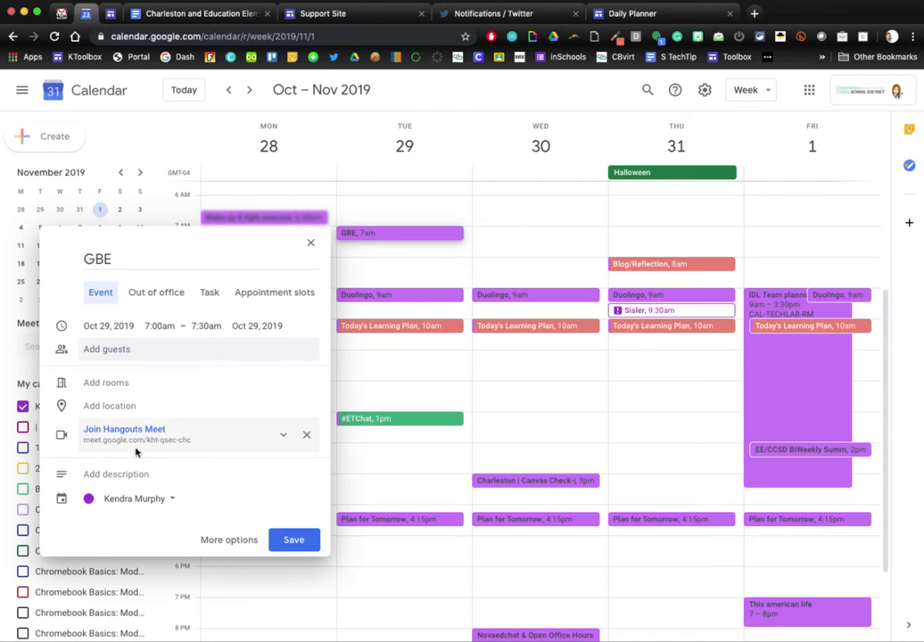
left_click(134, 478)
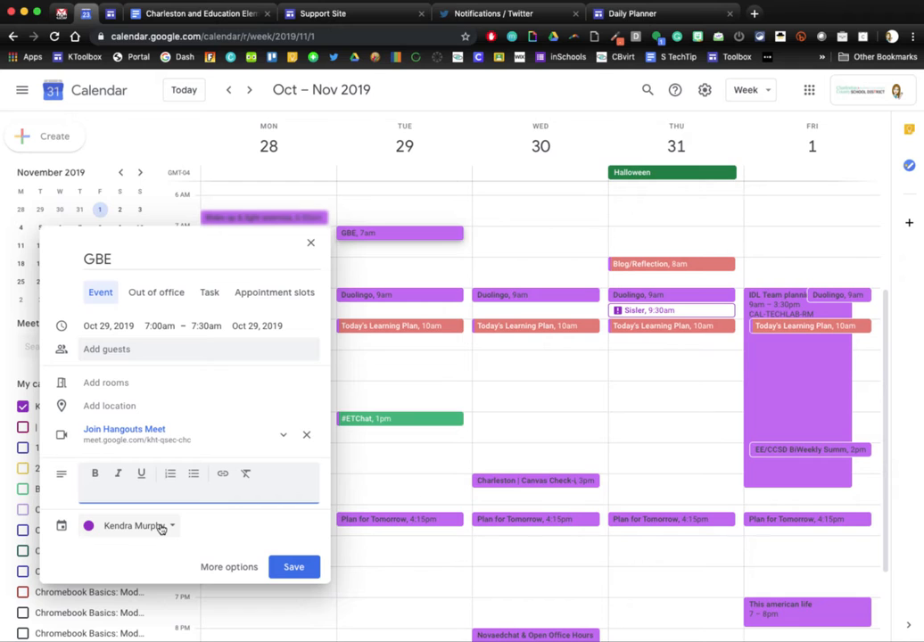
Open the full options of the GBE event and add a colleague as a guest.
left_click(229, 567)
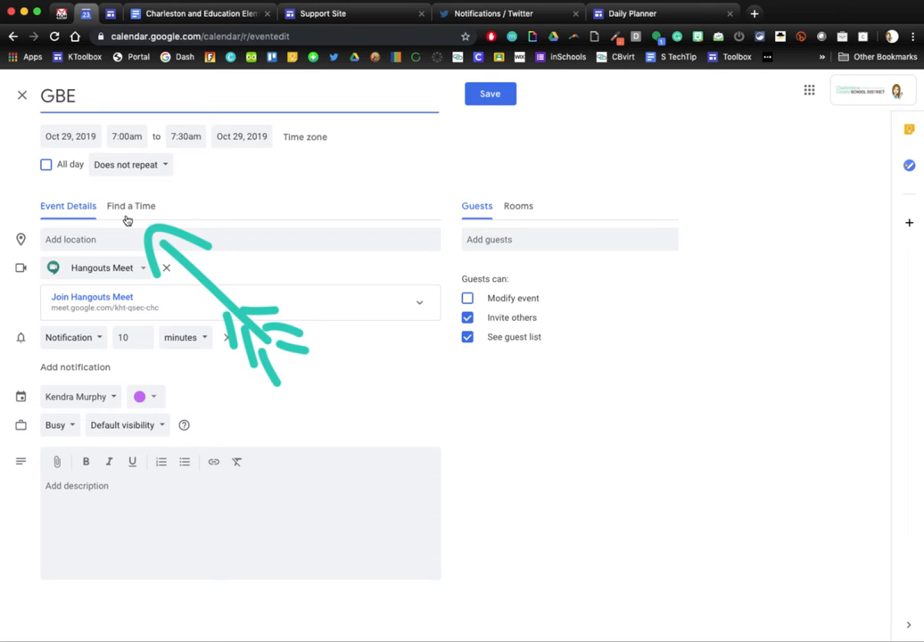
left_click(535, 239)
type("lacy")
left_click(532, 286)
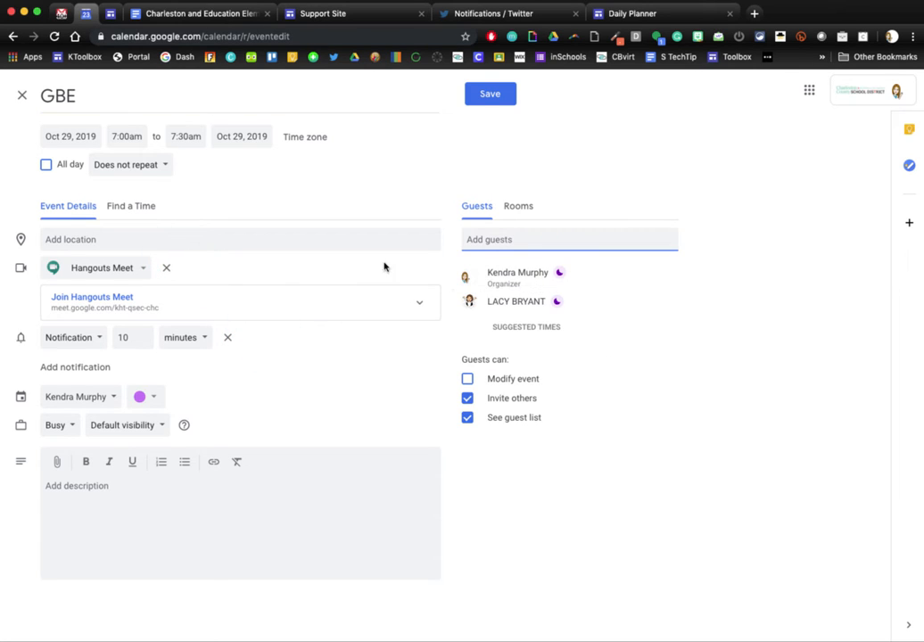
Compare the organizer's and guest's schedules day by day, ending on Thursday, October 31, to look for a common free time.
left_click(121, 206)
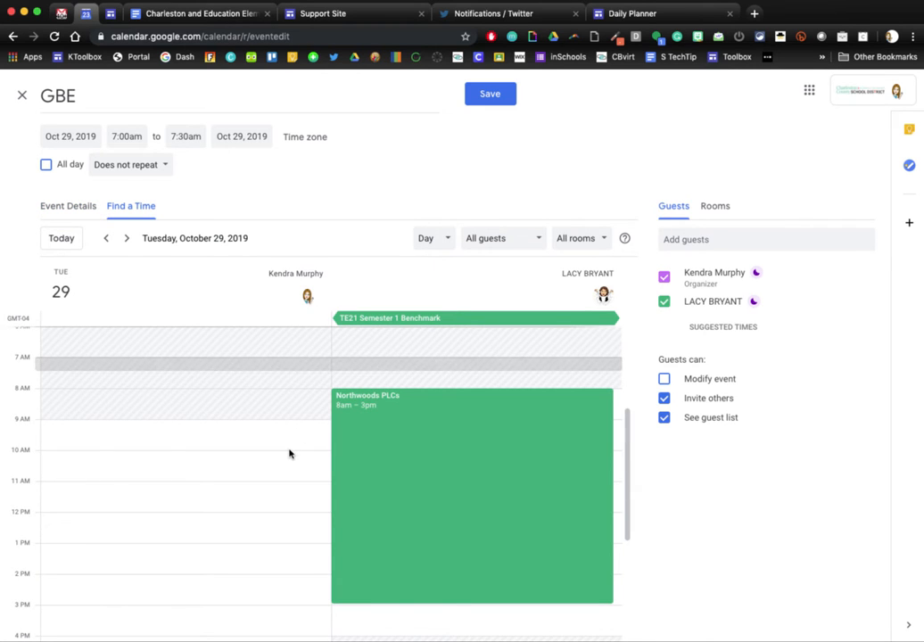
scroll(289, 454, "down", 2)
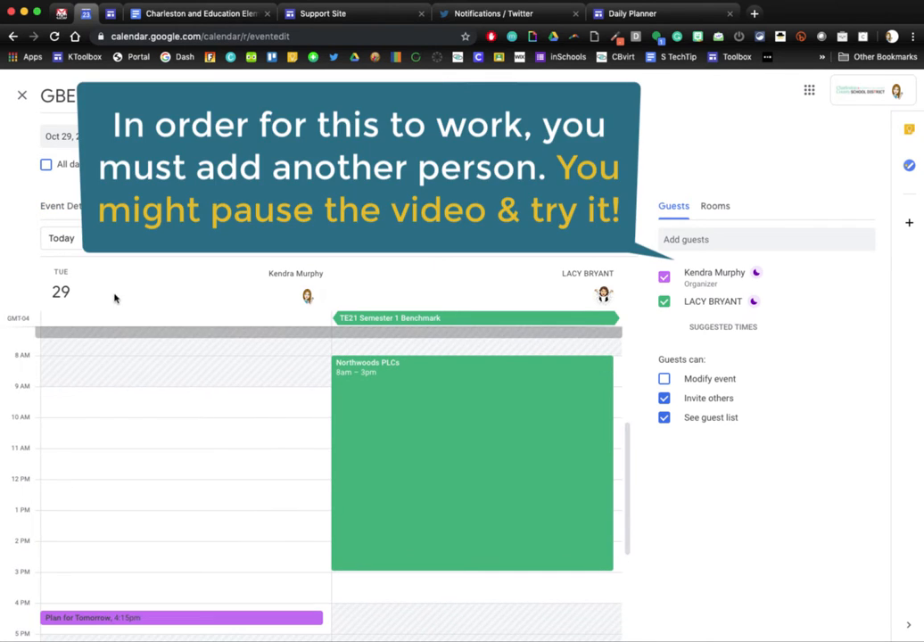
mouse_move(373, 436)
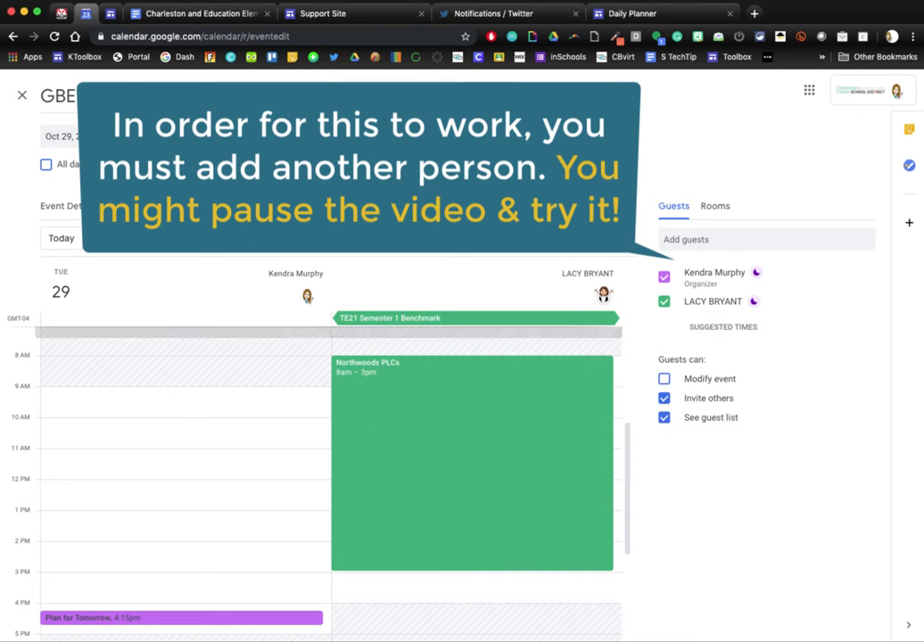
left_click(120, 239)
left_click(108, 240)
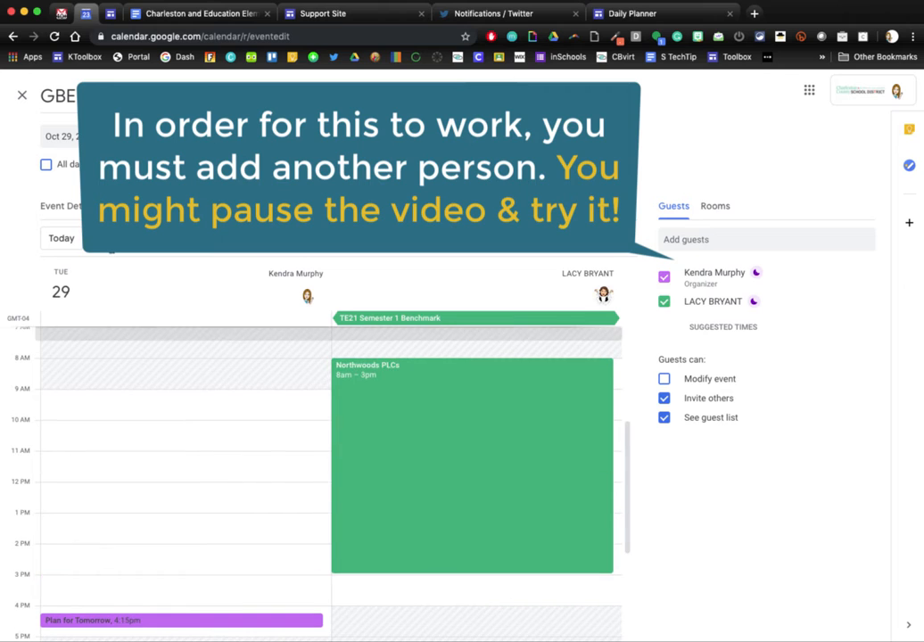
left_click(108, 239)
left_click(119, 238)
left_click(120, 239)
left_click(119, 238)
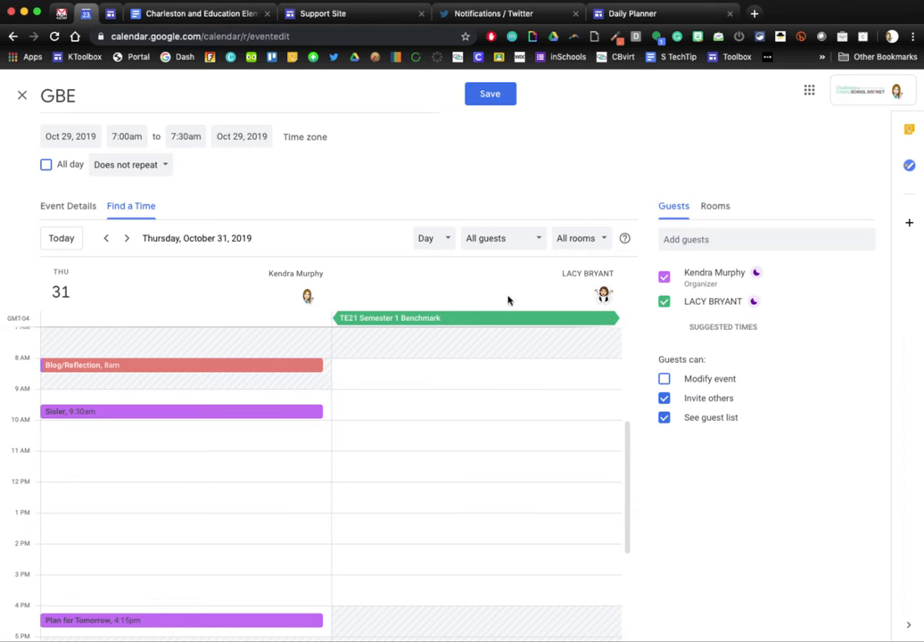
Look at the suggested rooms for the GBE event, return to its details and discard the unsaved event.
left_click(726, 210)
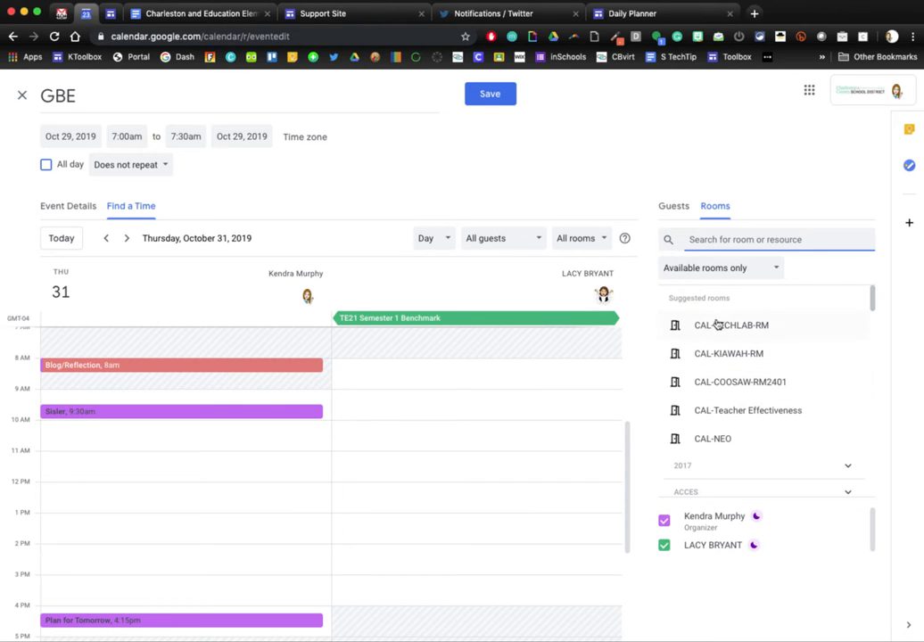
left_click(670, 215)
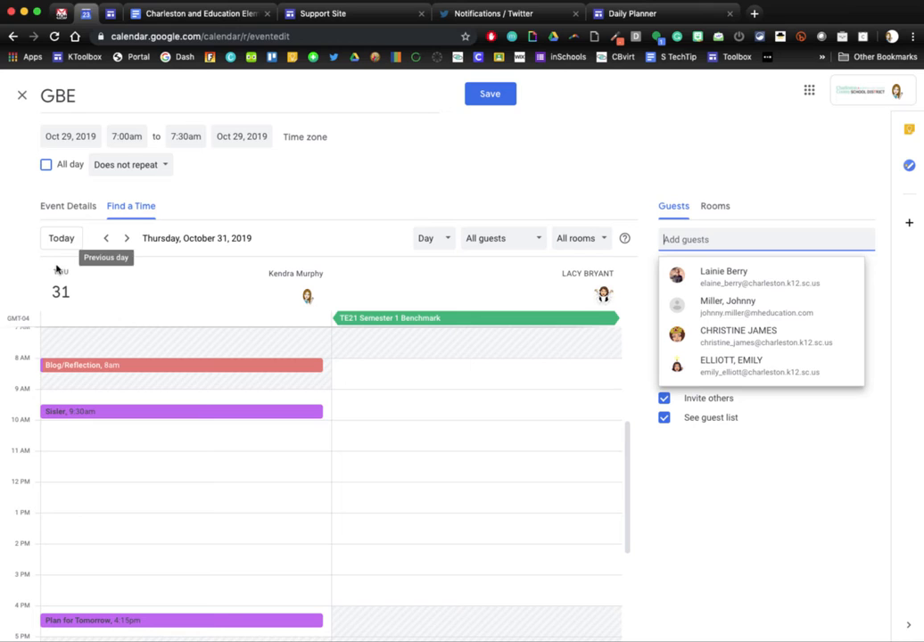
left_click(71, 214)
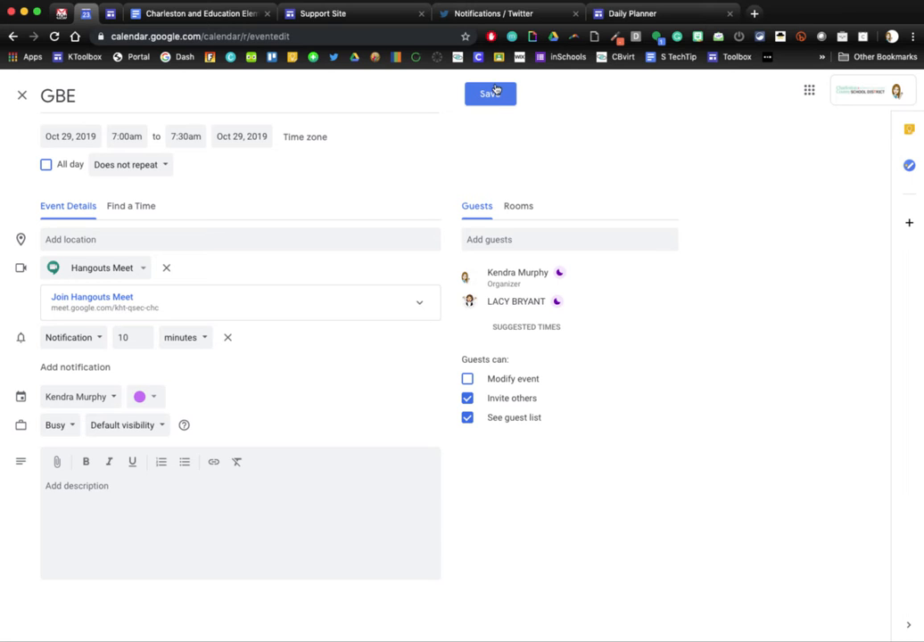
left_click(21, 94)
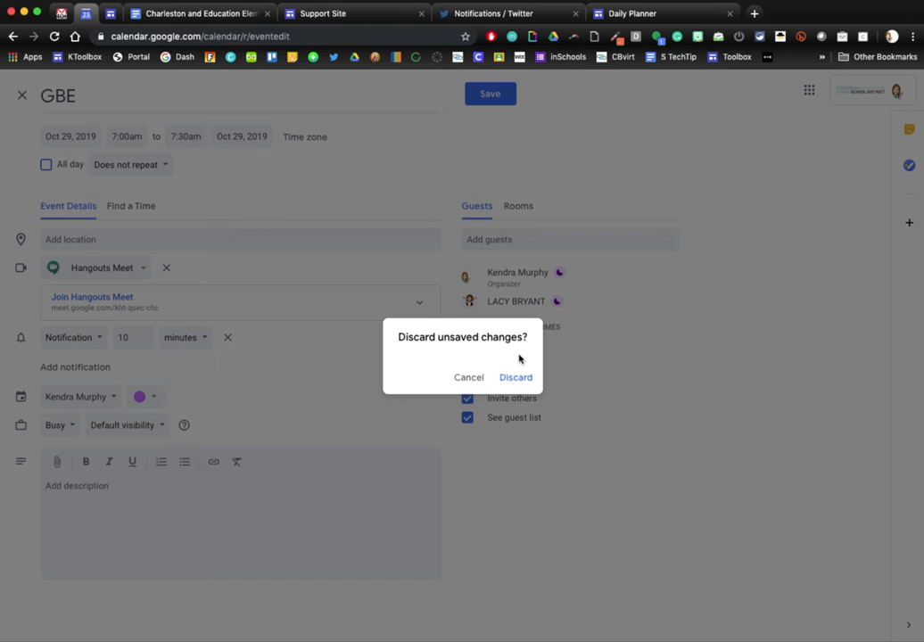
left_click(519, 379)
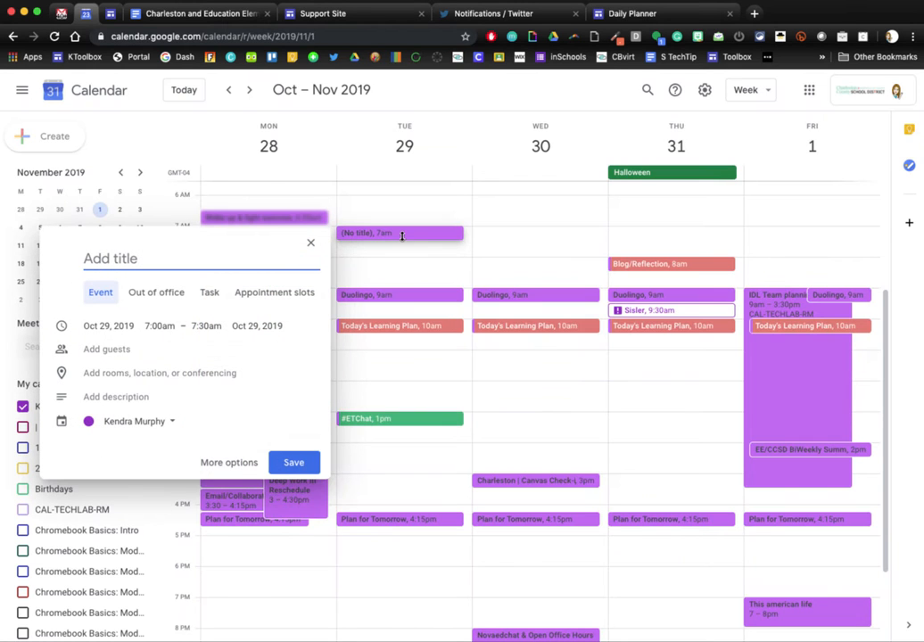
Make the new Tuesday, October 29 entry an Out of office event and title it Columbia.
left_click(162, 300)
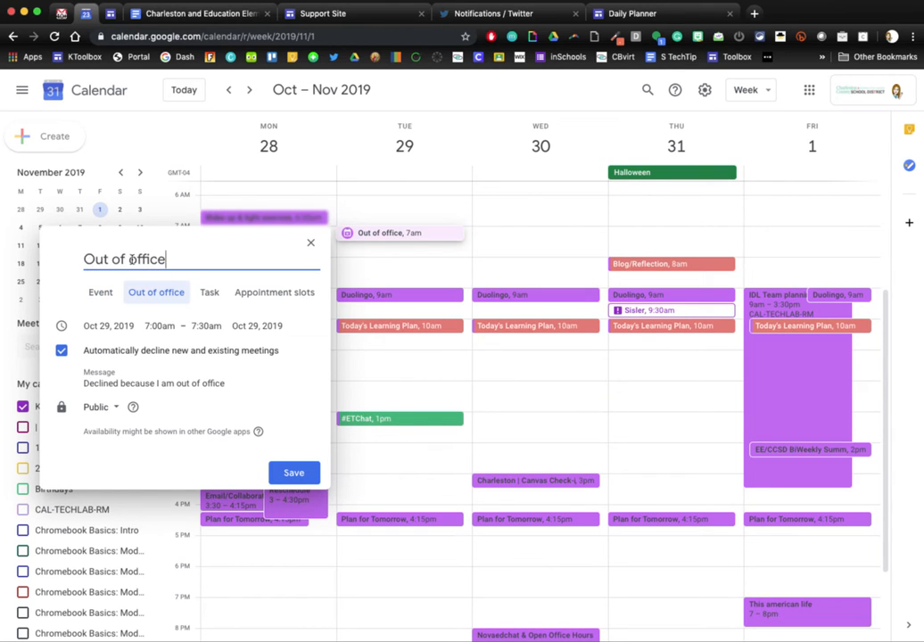
left_click_drag(178, 259, 76, 259)
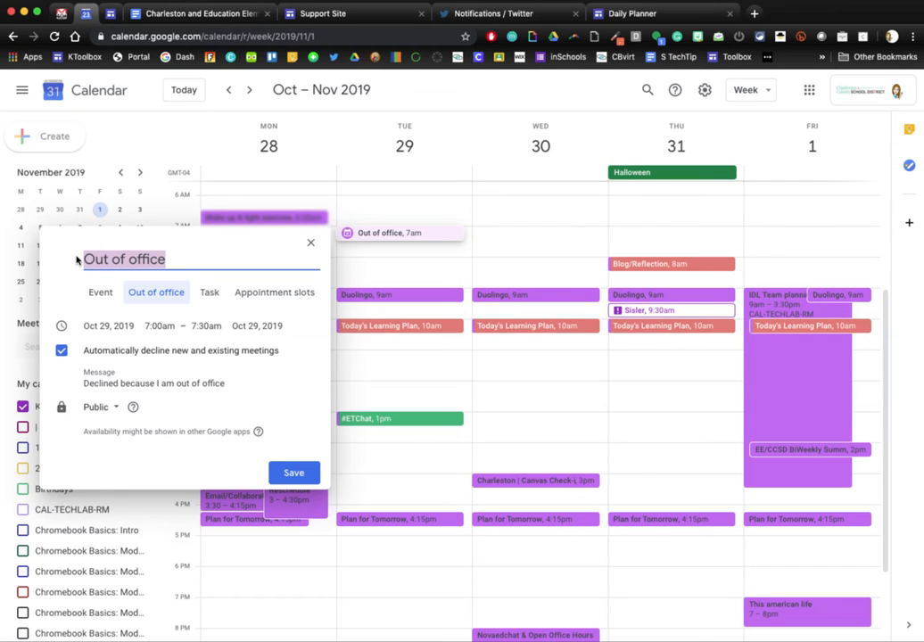
type("Colubmia")
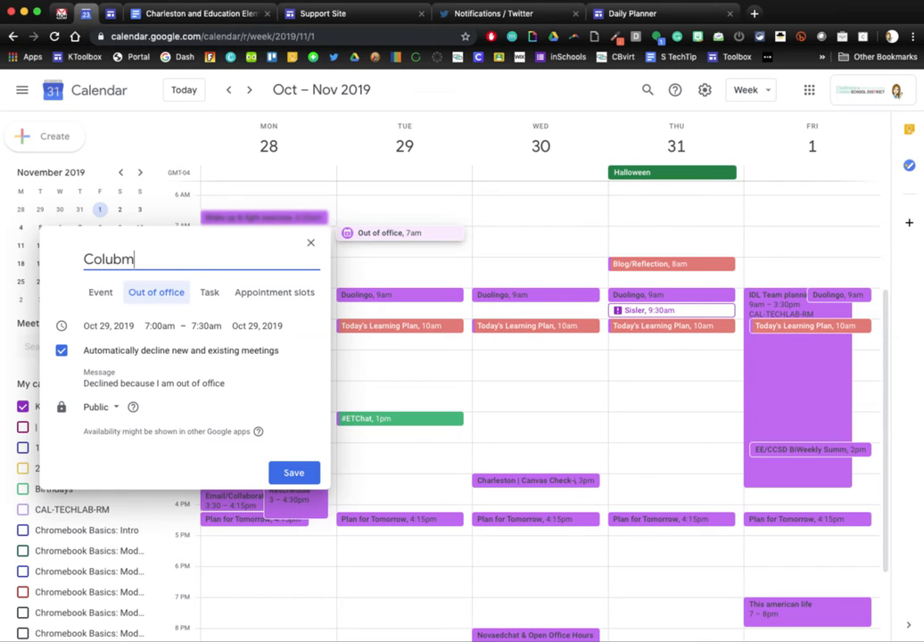
key("BackSpace")
key("BackSpace")
key("BackSpace")
key("BackSpace")
type("mbia")
Set the end time of the October 29 entry to 3:30pm.
left_click(206, 325)
scroll(239, 452, "down", 5)
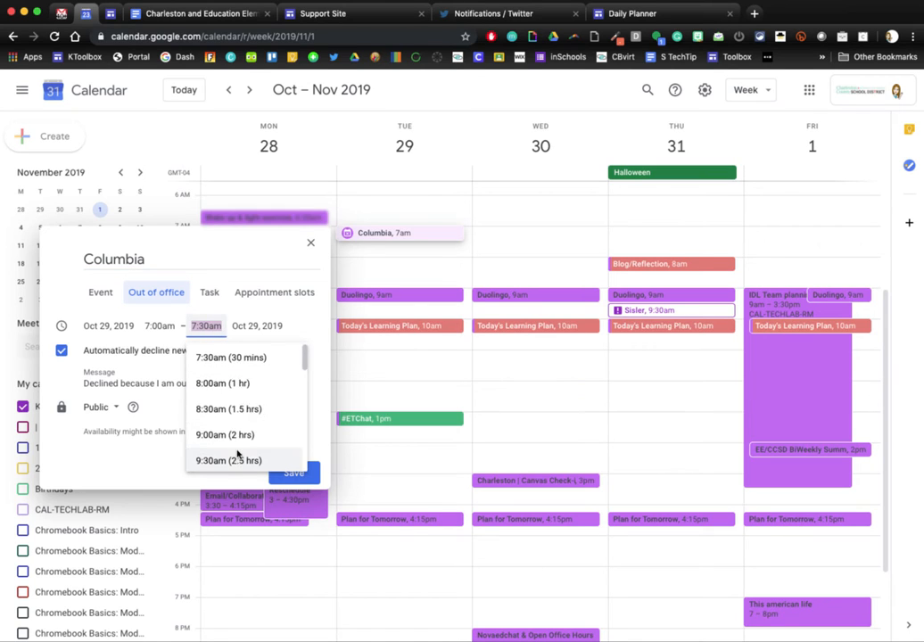
scroll(237, 454, "down", 1)
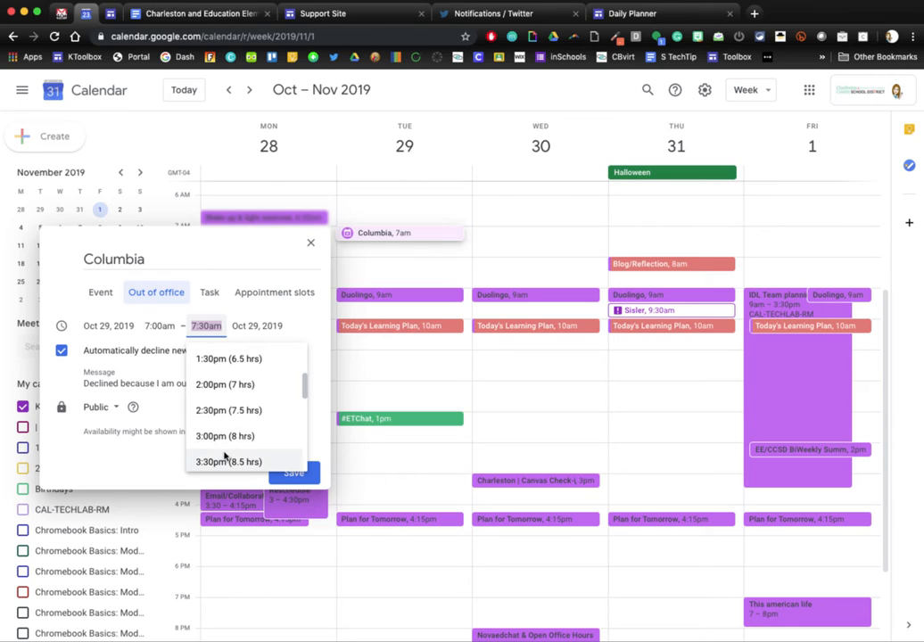
left_click(228, 457)
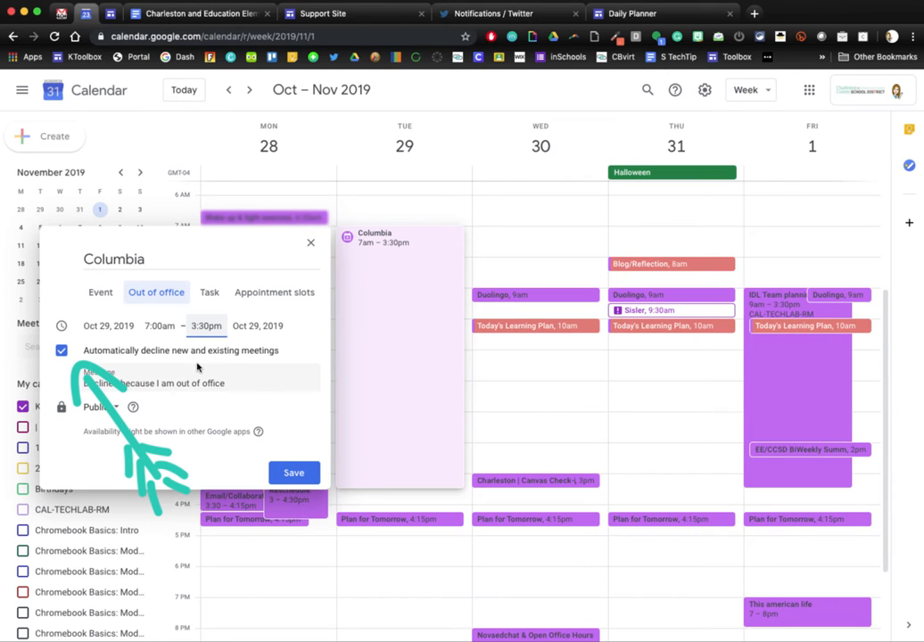
Change the automatic decline message to "Declined because I'm doing some work with the state department of Ed".
left_click(146, 382)
left_click_drag(223, 384, 156, 385)
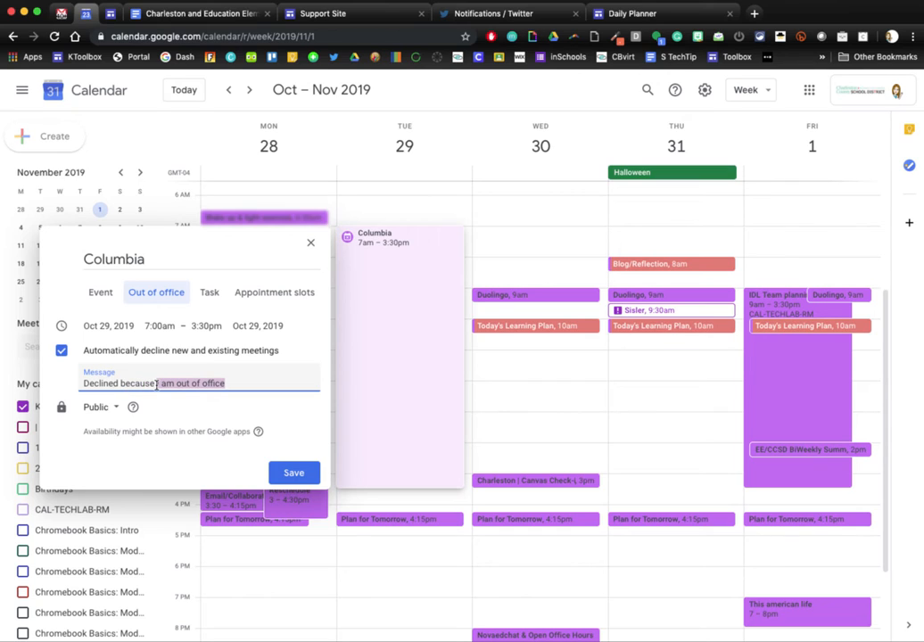
type("I'm doing some wo")
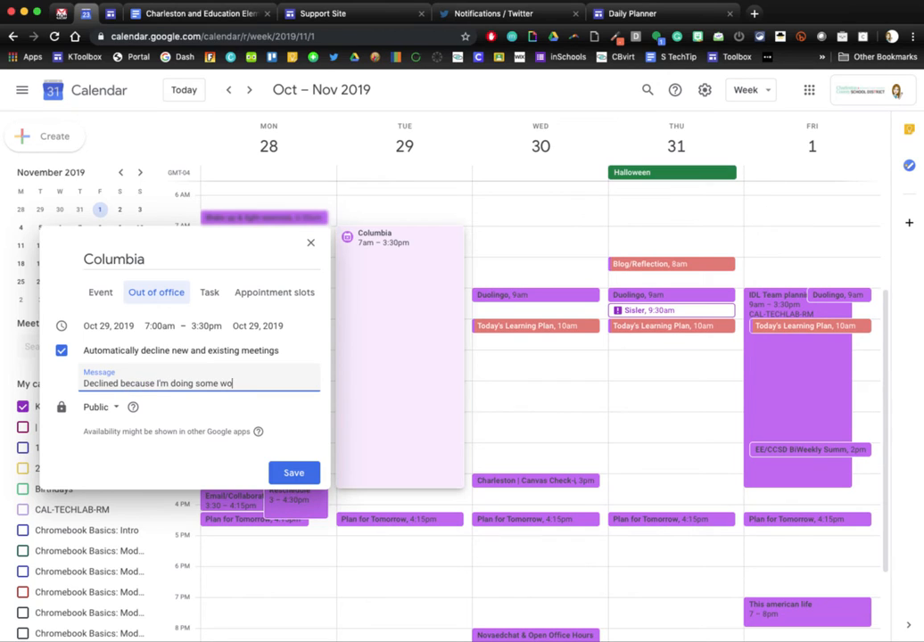
type("rk with the state department of Ed")
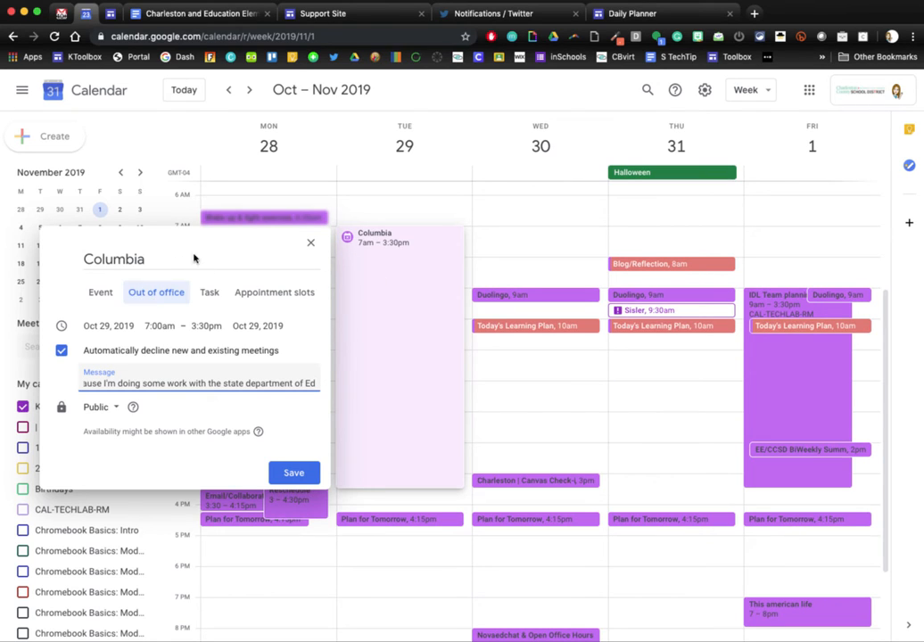
View the Task option, change the October 29 entry to Appointment slots and title it Book Fair.
left_click(215, 294)
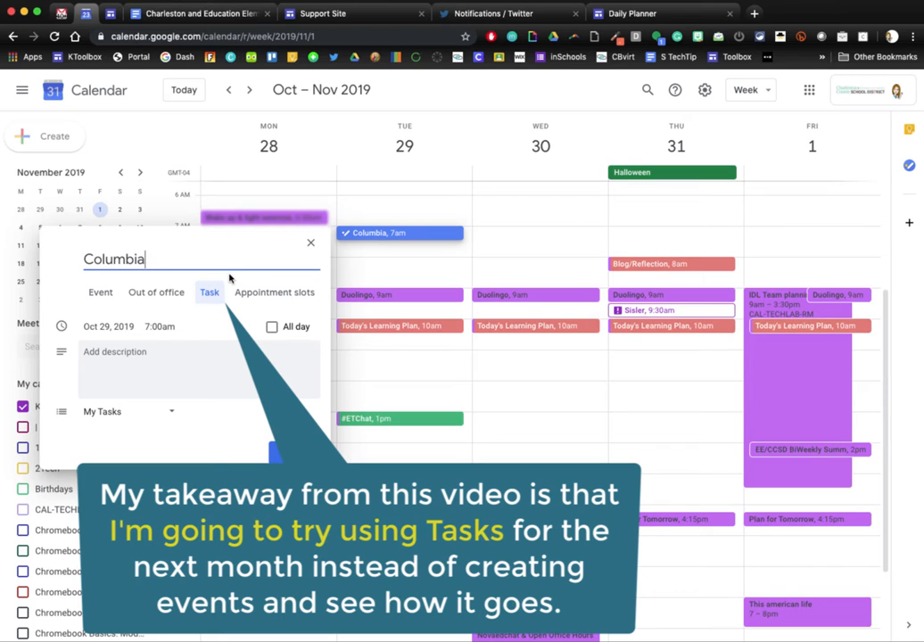
left_click(280, 292)
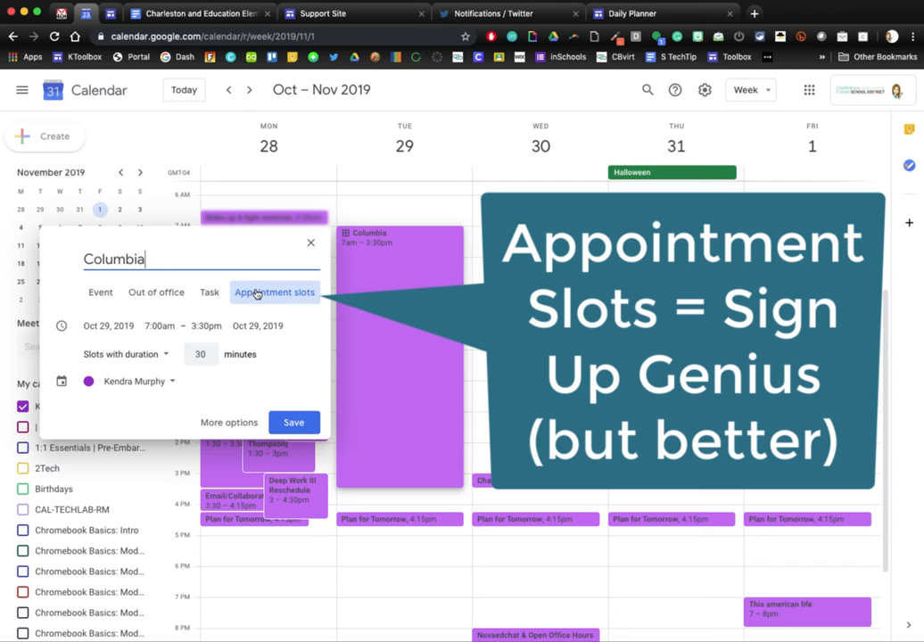
left_click(258, 299)
left_click(160, 254)
left_click_drag(161, 253, 72, 257)
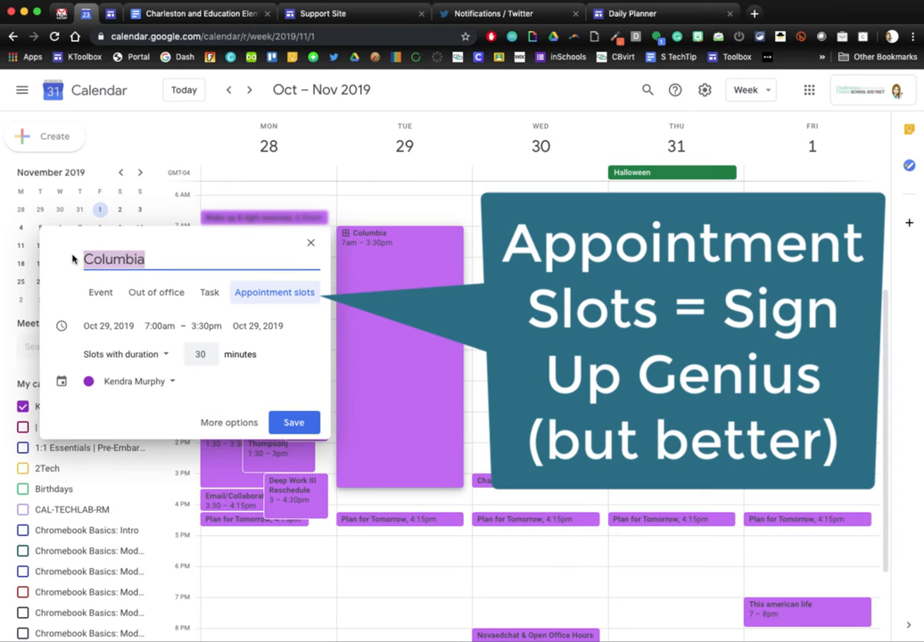
type("Book Fair")
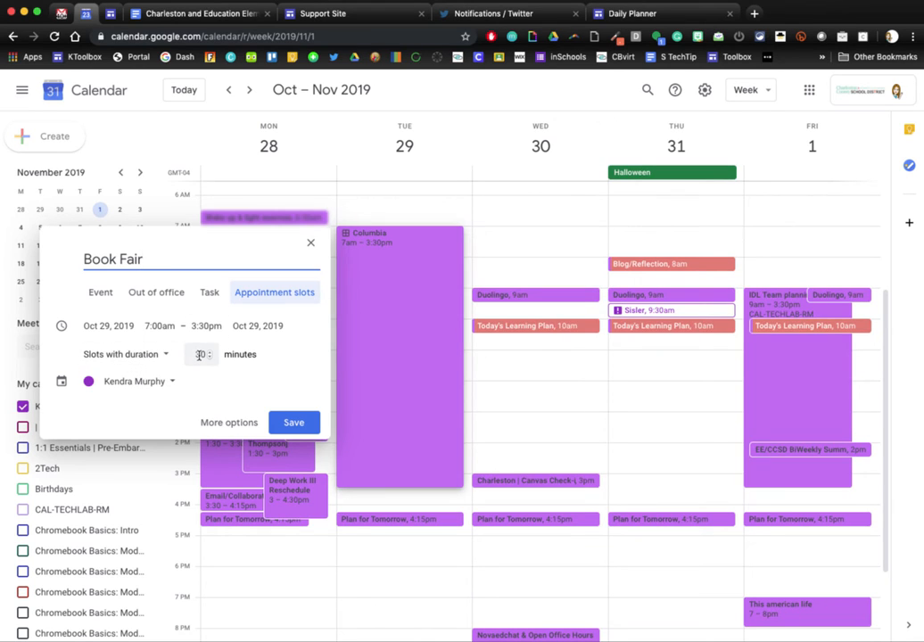
Set the Book Fair slot duration to 35 minutes, keep the personal calendar, and save the appointment slots.
left_click(209, 352)
left_click(210, 352)
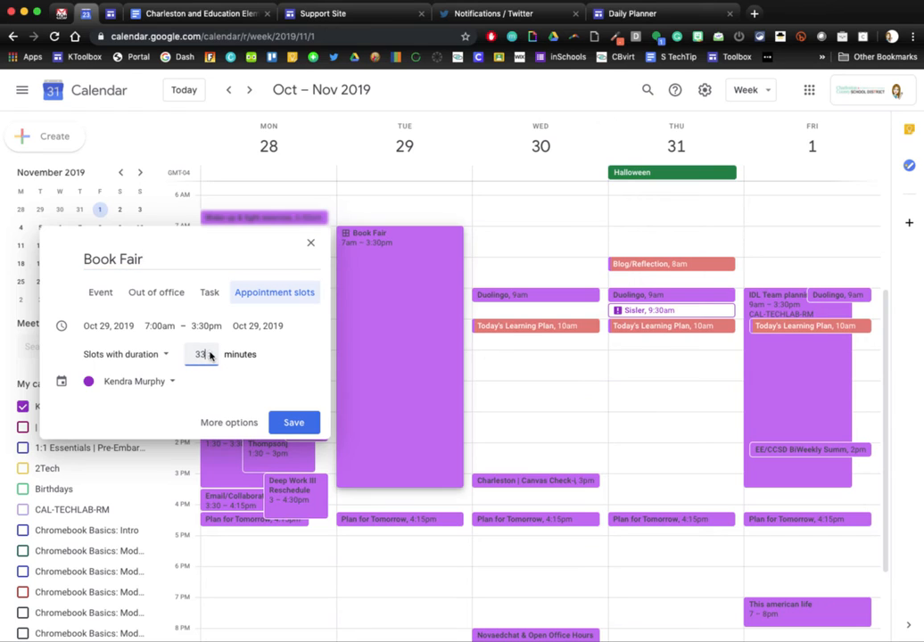
left_click(209, 354)
left_click(171, 382)
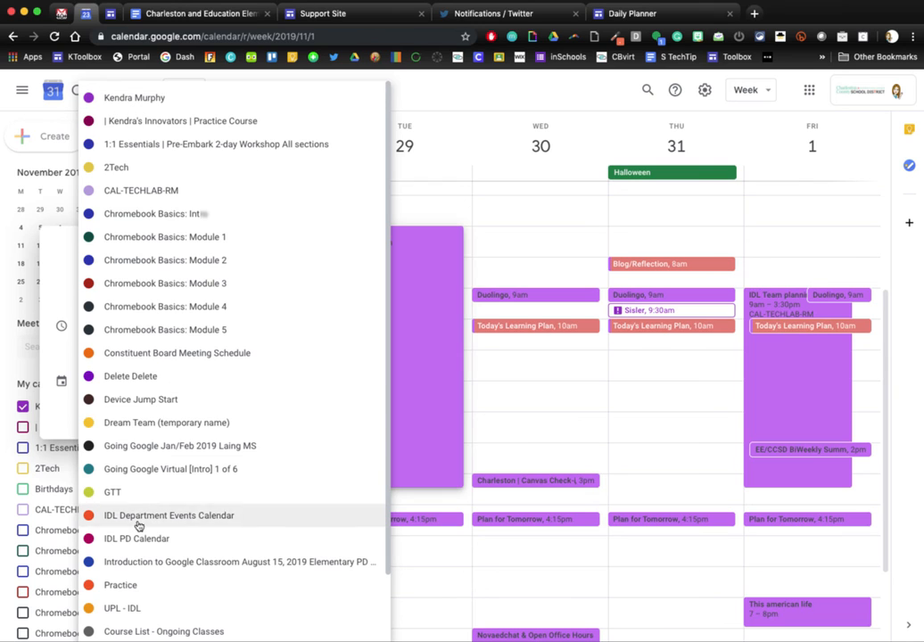
left_click(53, 410)
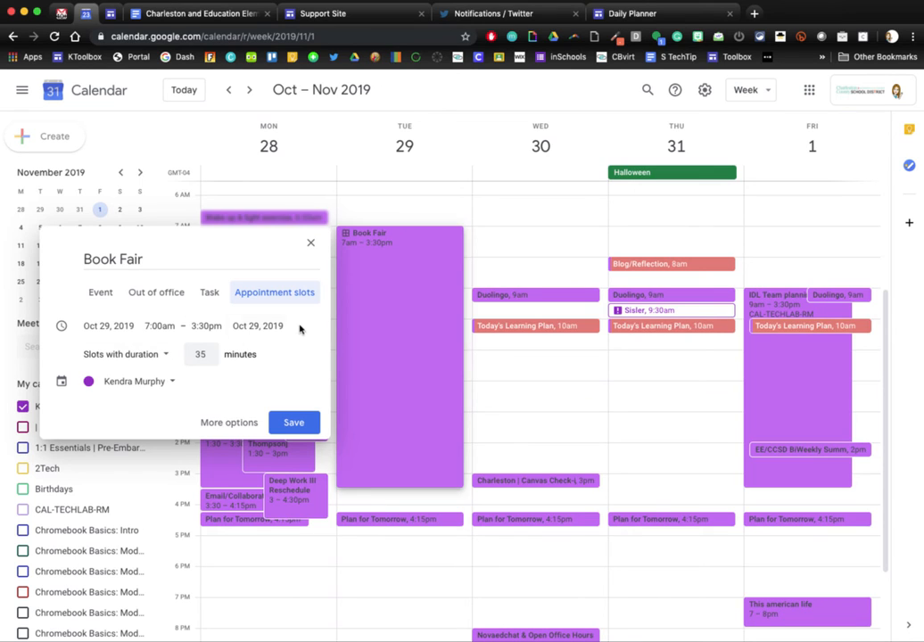
left_click(299, 425)
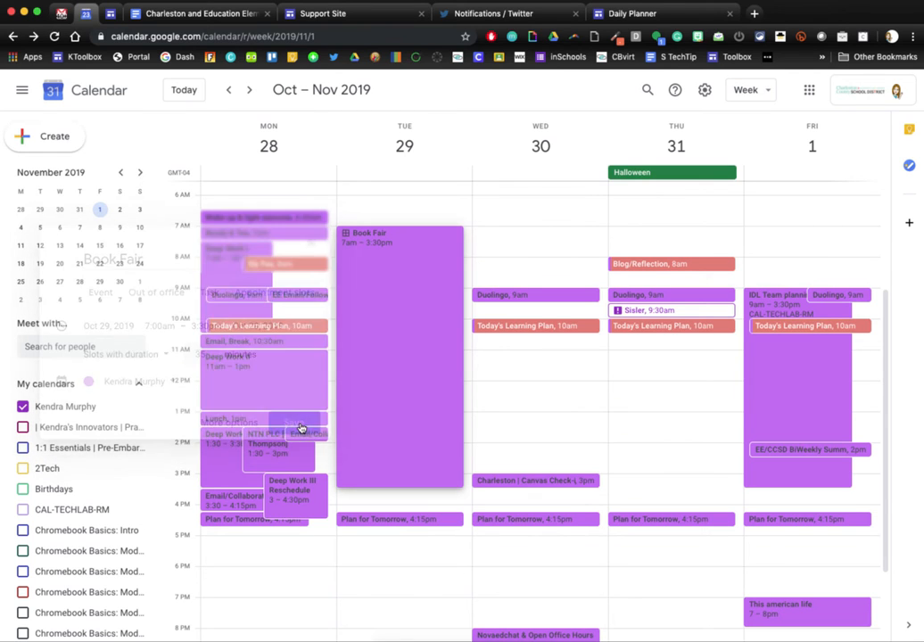
Open the appointment page for the October 29 Book Fair slots and copy its web address.
left_click(402, 370)
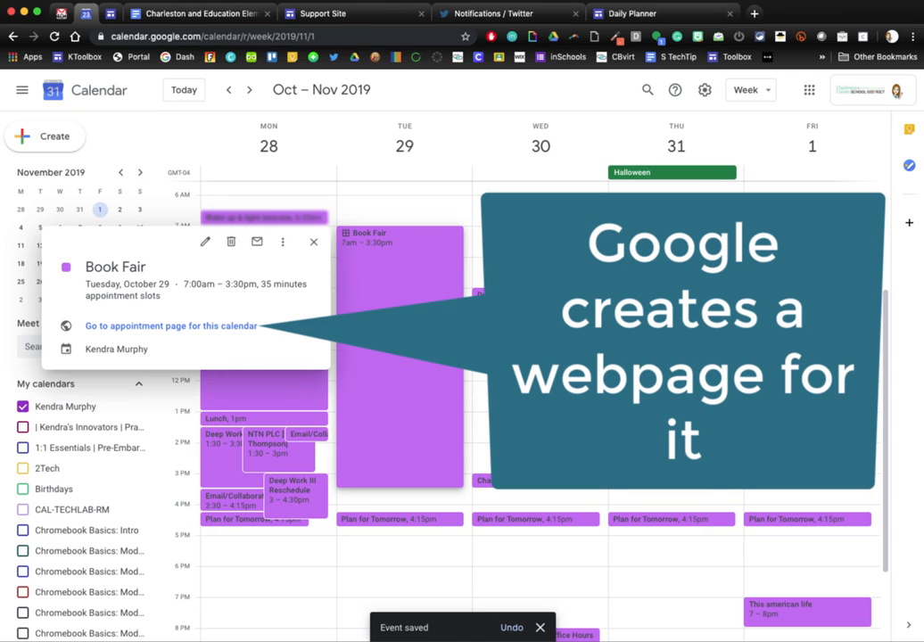
left_click(183, 328)
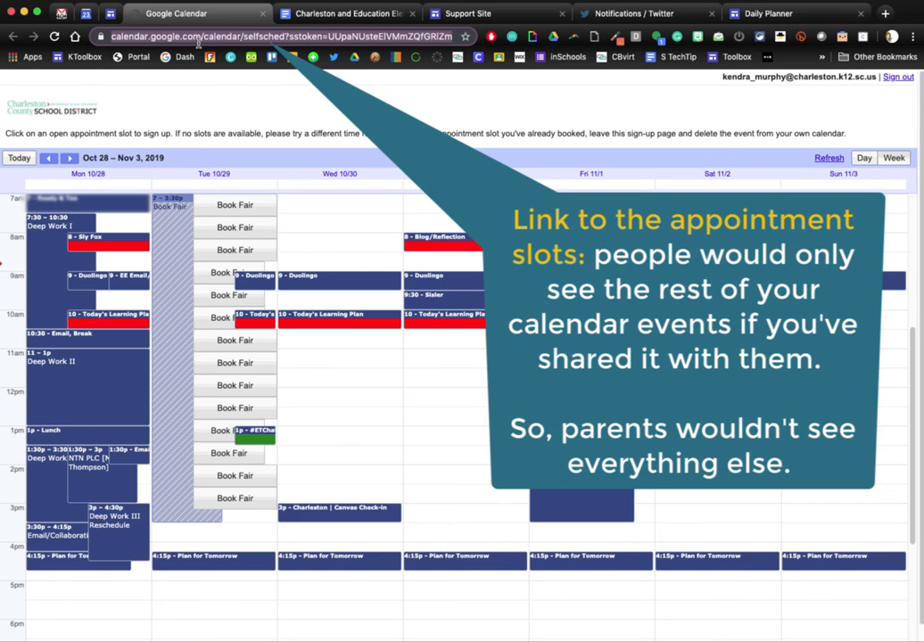
right_click(239, 38)
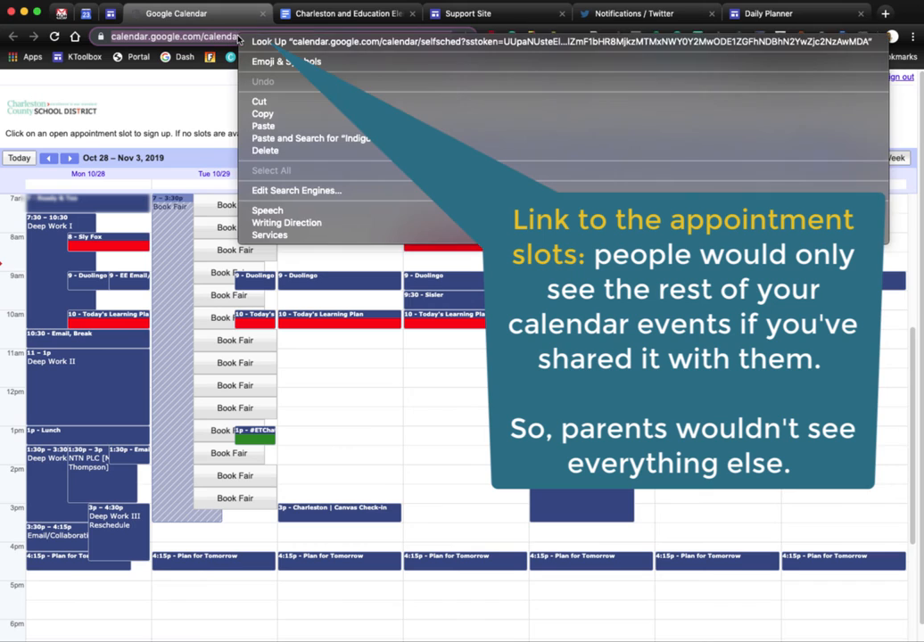
left_click(260, 114)
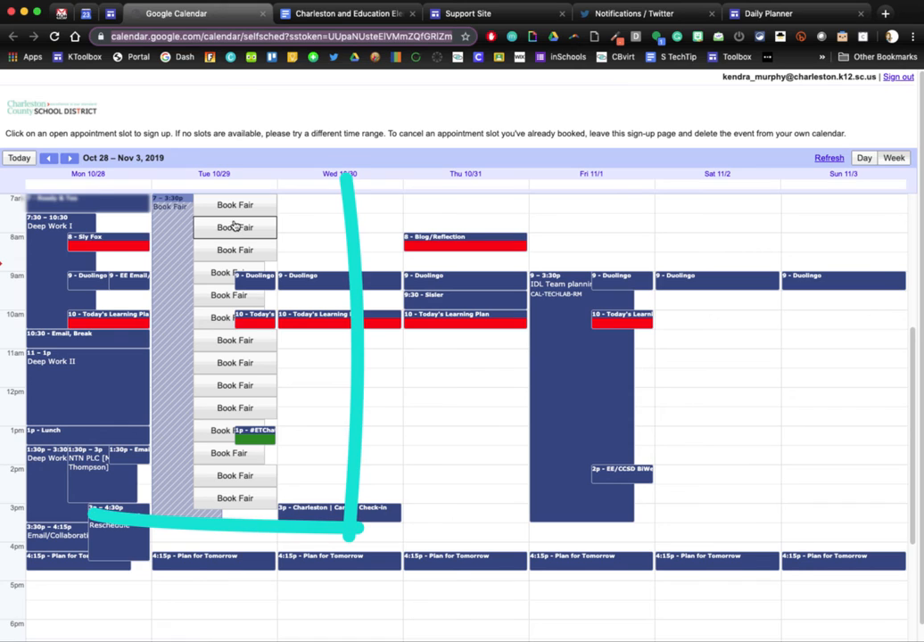
Start booking the October 29 11:05am Book Fair slot and shorten its title to only the person's name.
left_click(220, 367)
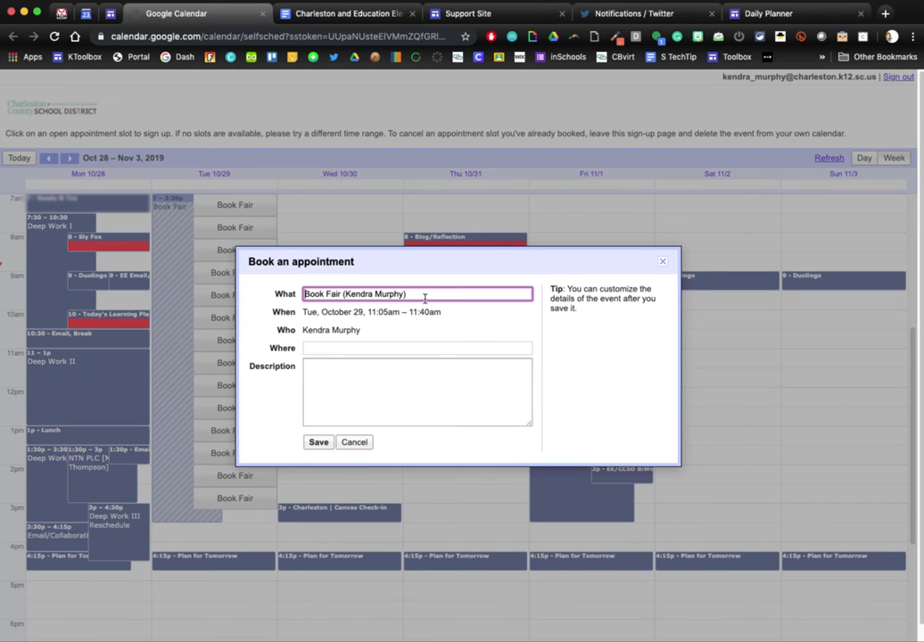
left_click_drag(400, 293, 301, 297)
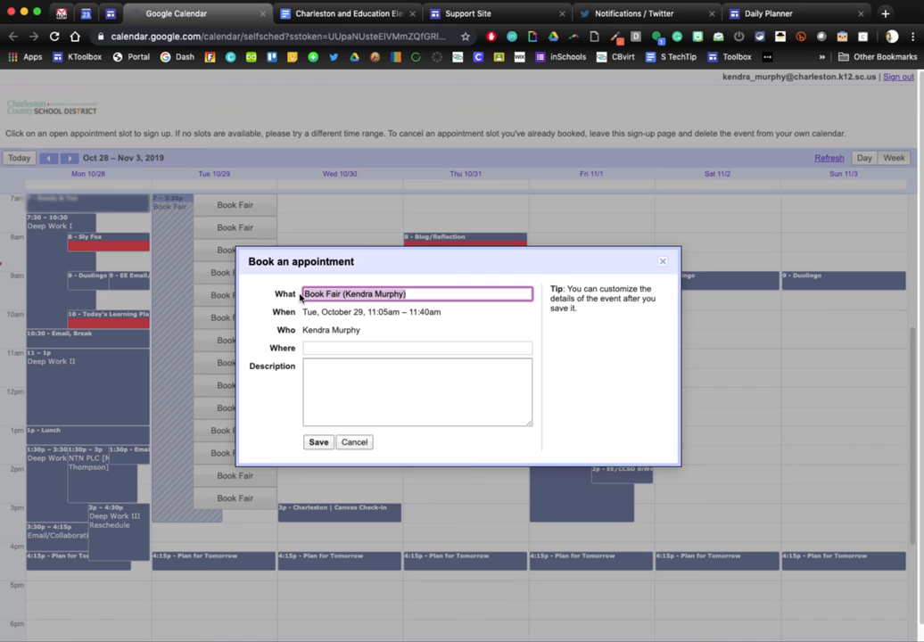
left_click(346, 293)
mouse_move(347, 293)
left_mouse_down()
mouse_move(290, 294)
mouse_move(344, 293)
left_mouse_up()
key("BackSpace")
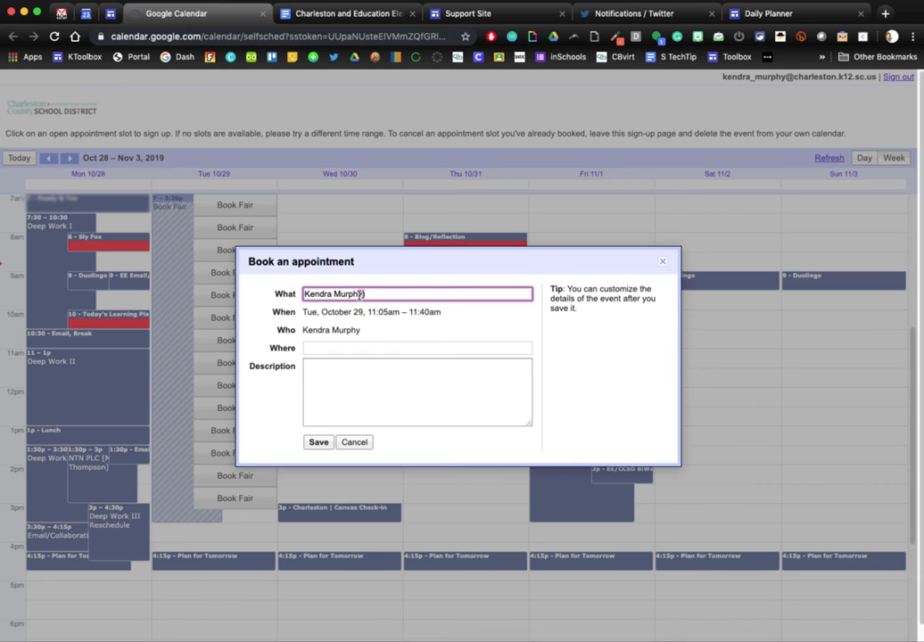
key("BackSpace")
Add the description "This is my ela class" to the 11:05am appointment and save the booking.
left_click(337, 350)
left_click(340, 366)
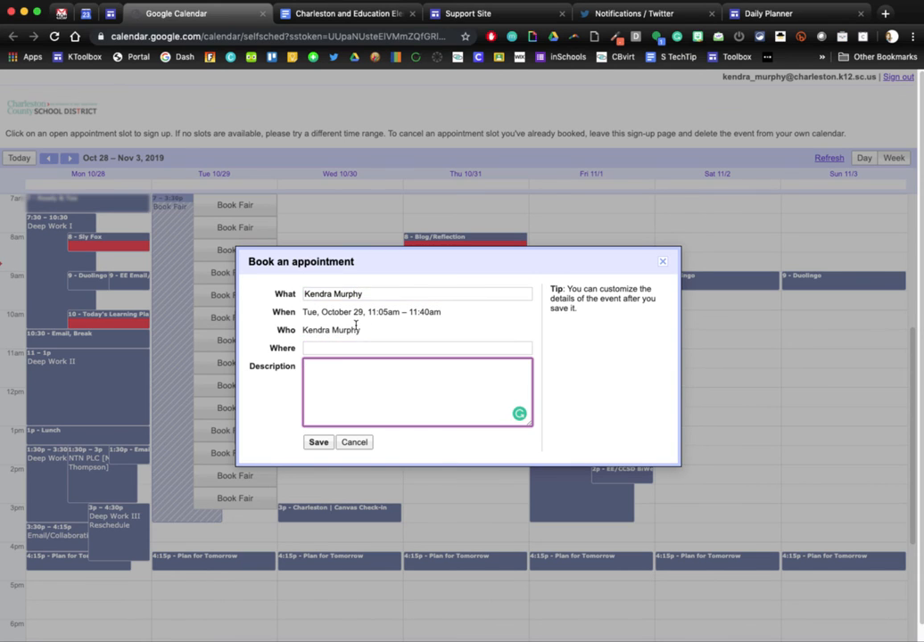
type("This is my ela class")
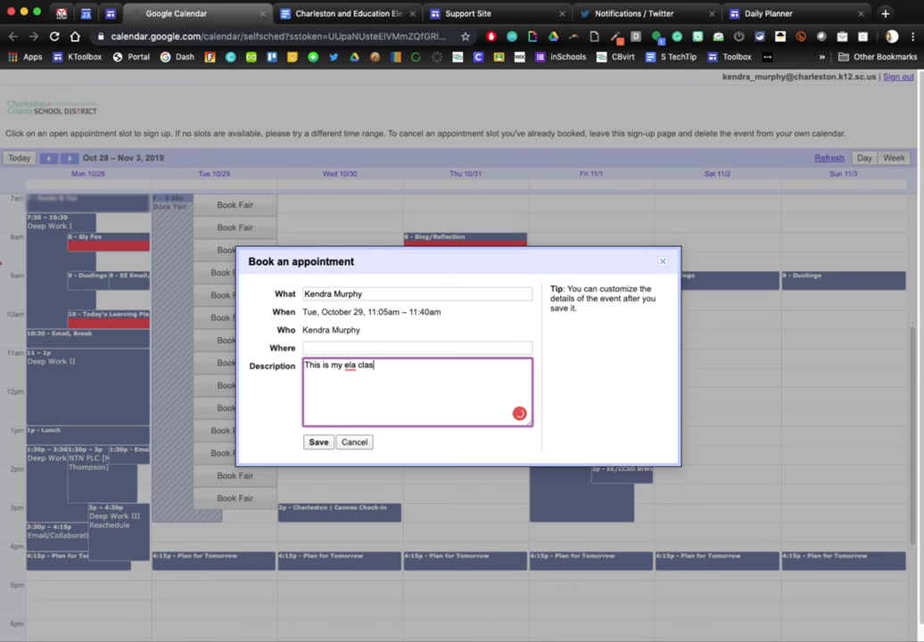
left_click(321, 443)
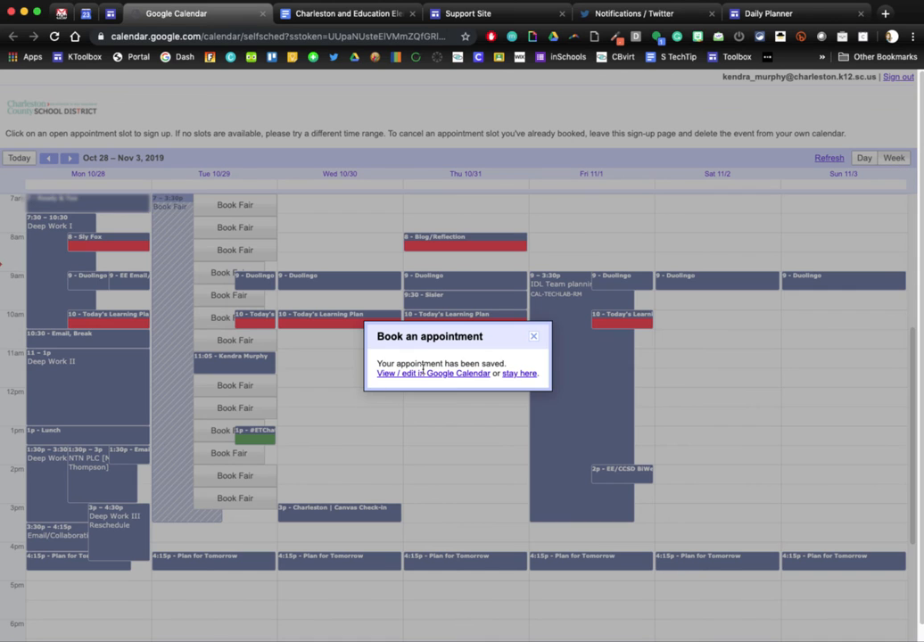
Dismiss the booking confirmation, close the appointment page and close the Book Fair details in the calendar.
left_click(534, 336)
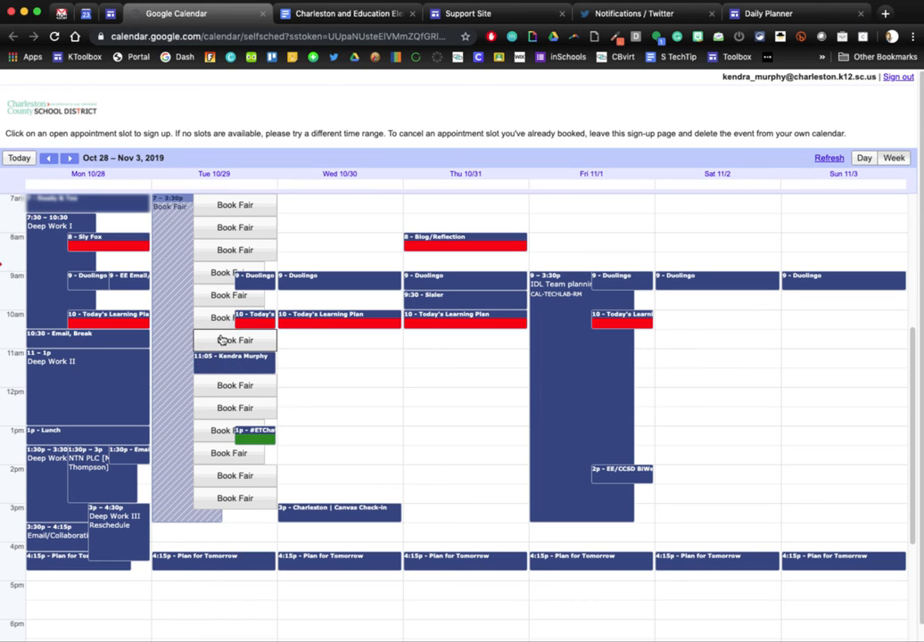
left_click(262, 14)
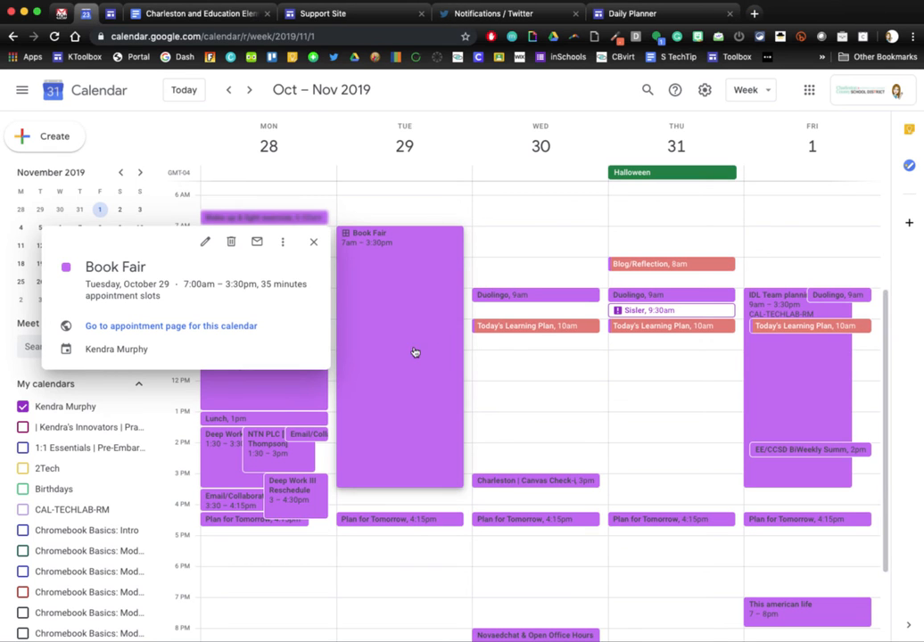
left_click(377, 313)
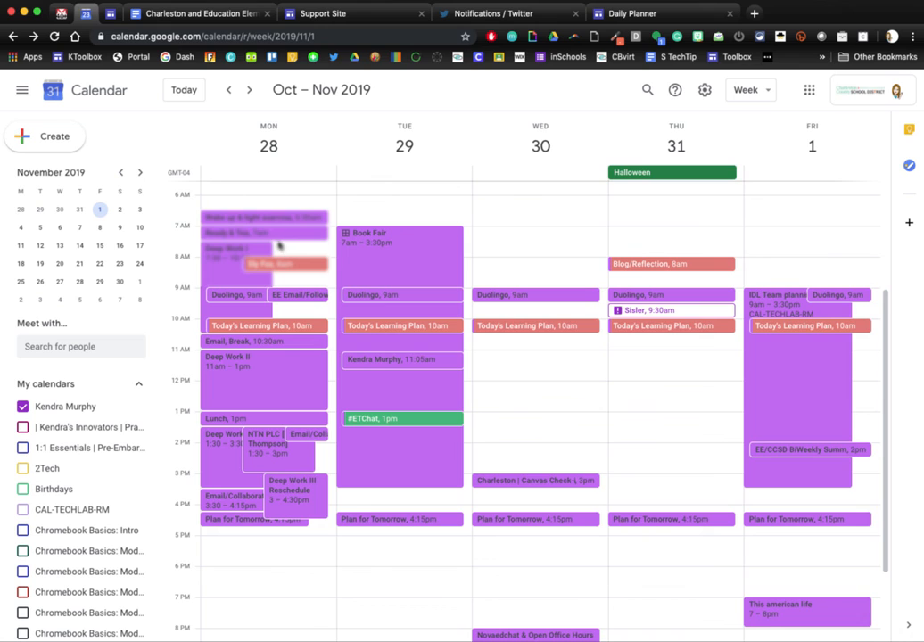
Examine the suggested people to meet with and the options for adding other calendars, including creating a new one.
left_click(62, 347)
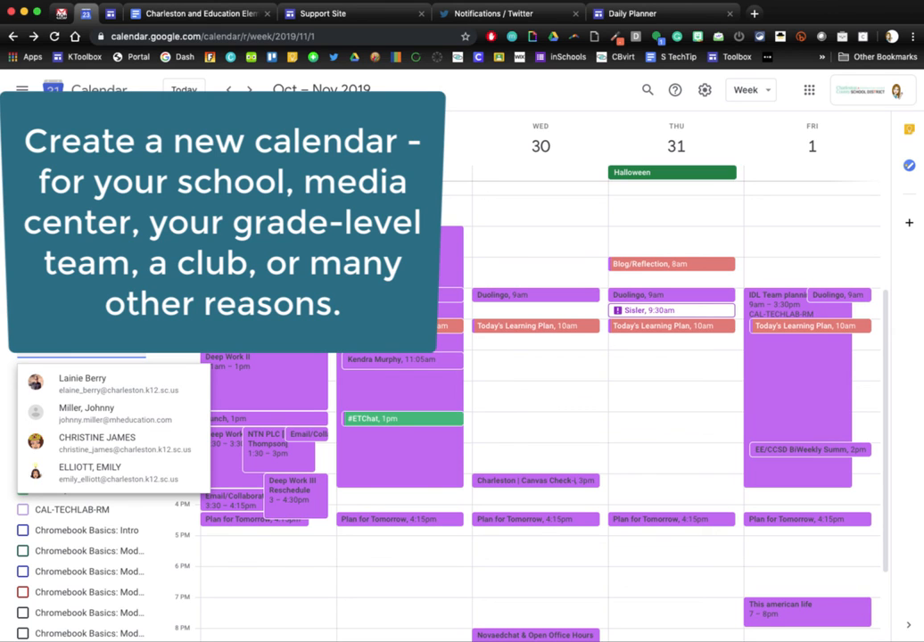
scroll(107, 428, "down", 5)
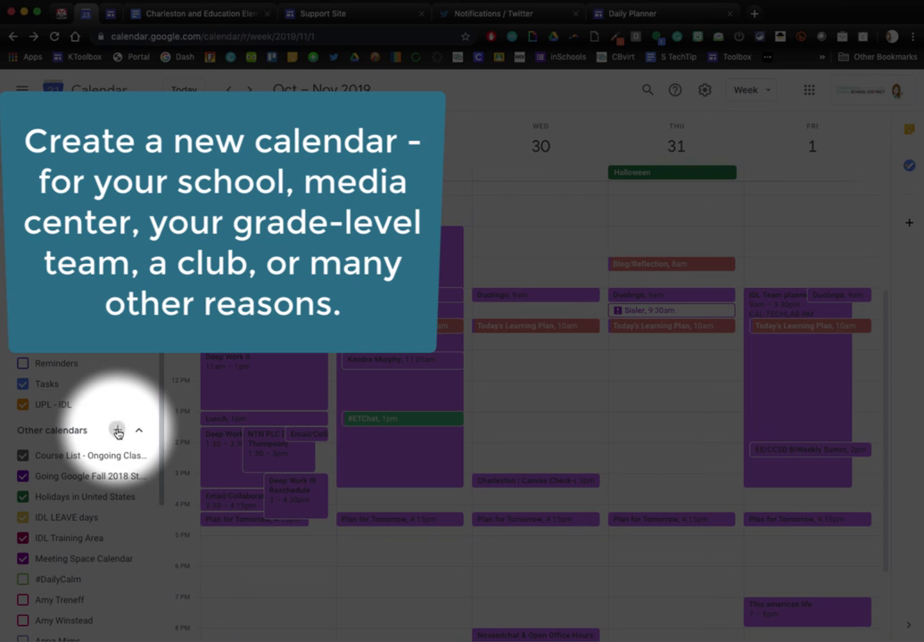
left_click(118, 432)
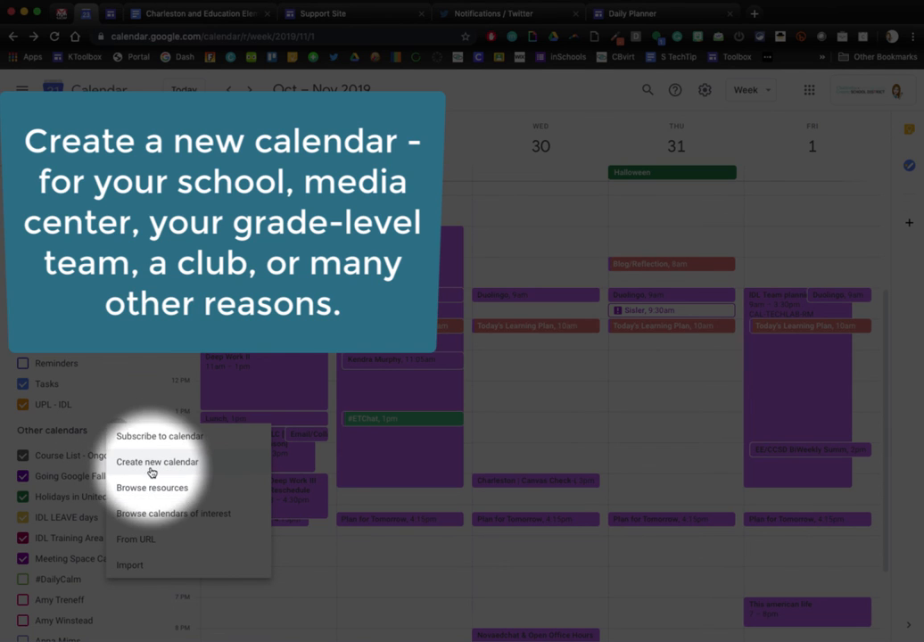
left_click(434, 106)
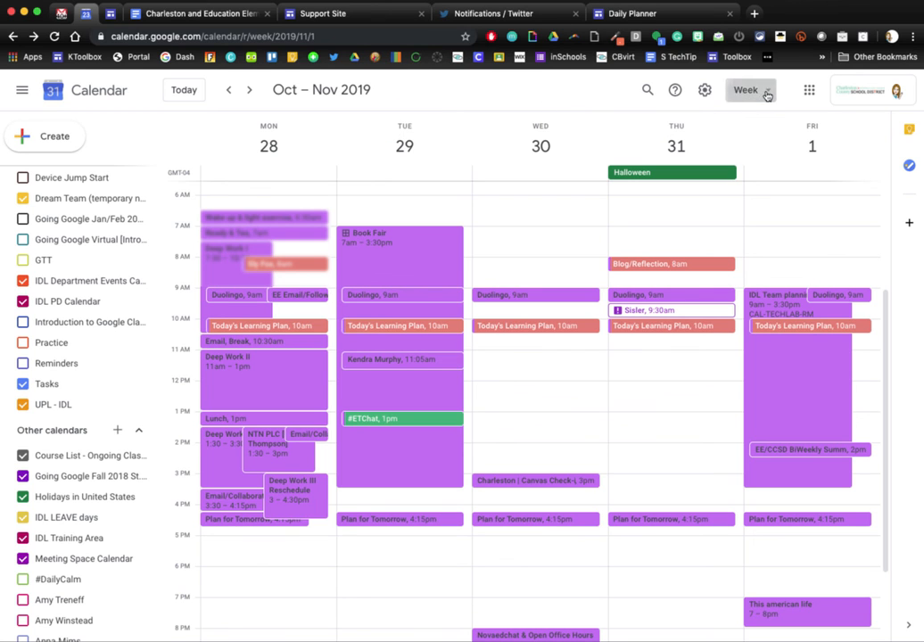
Show weekends in the week view and hide them again.
left_click(764, 93)
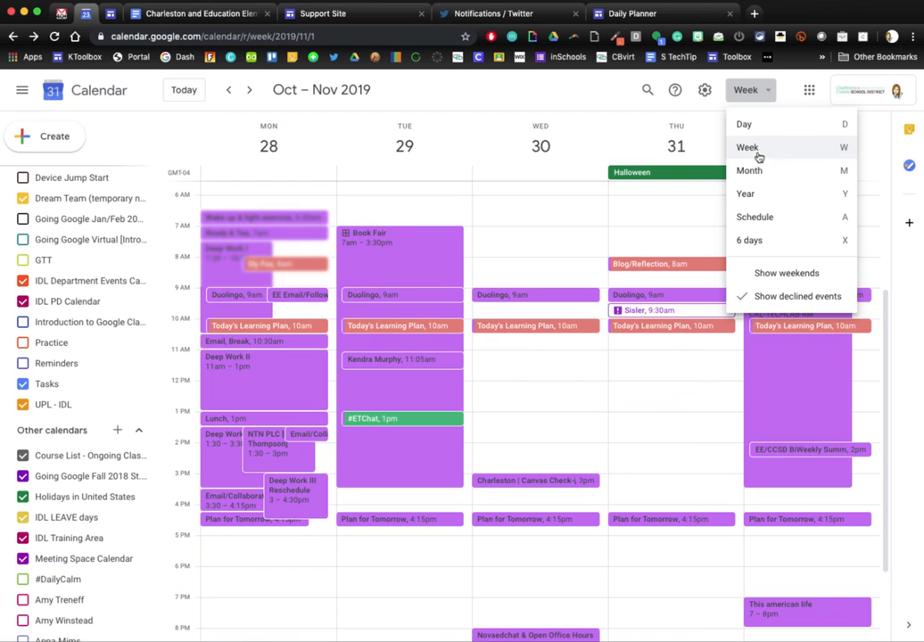
left_click(767, 283)
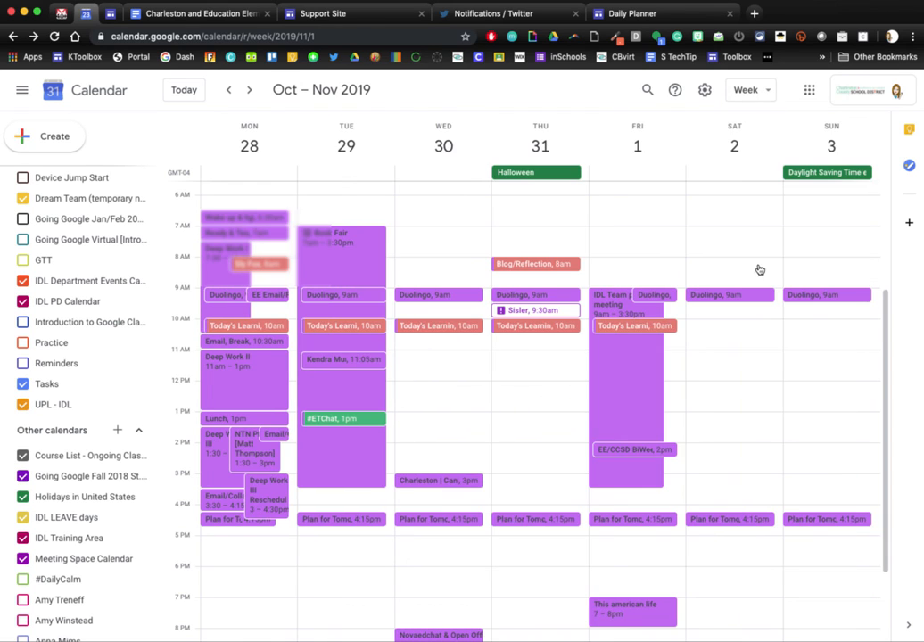
left_click(753, 91)
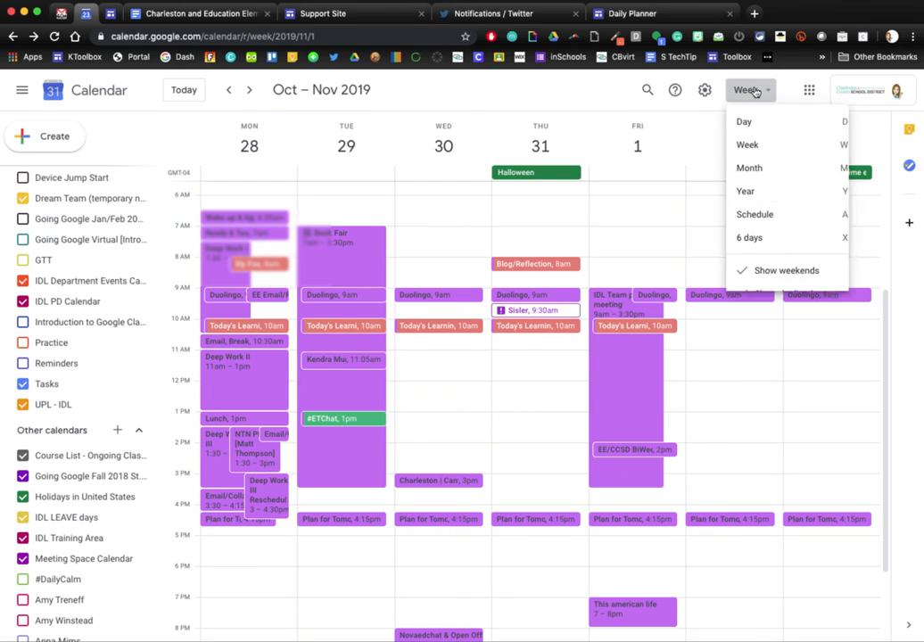
left_click(765, 276)
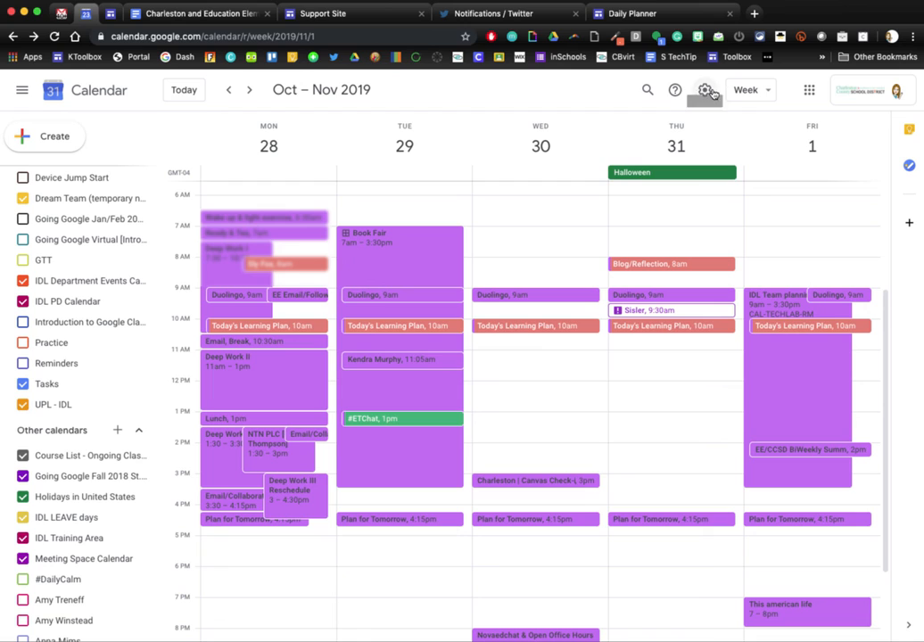
left_click(740, 90)
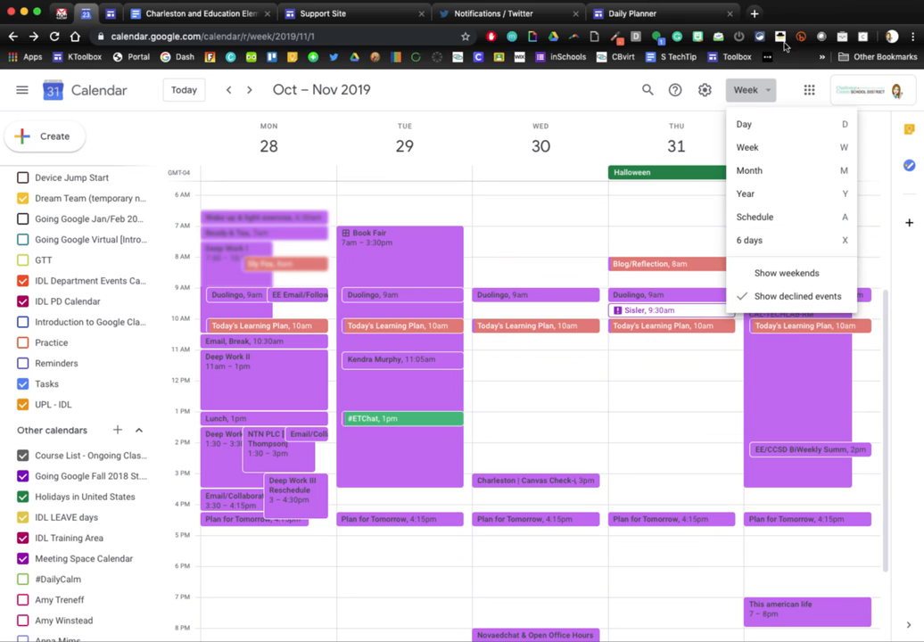
left_click(756, 94)
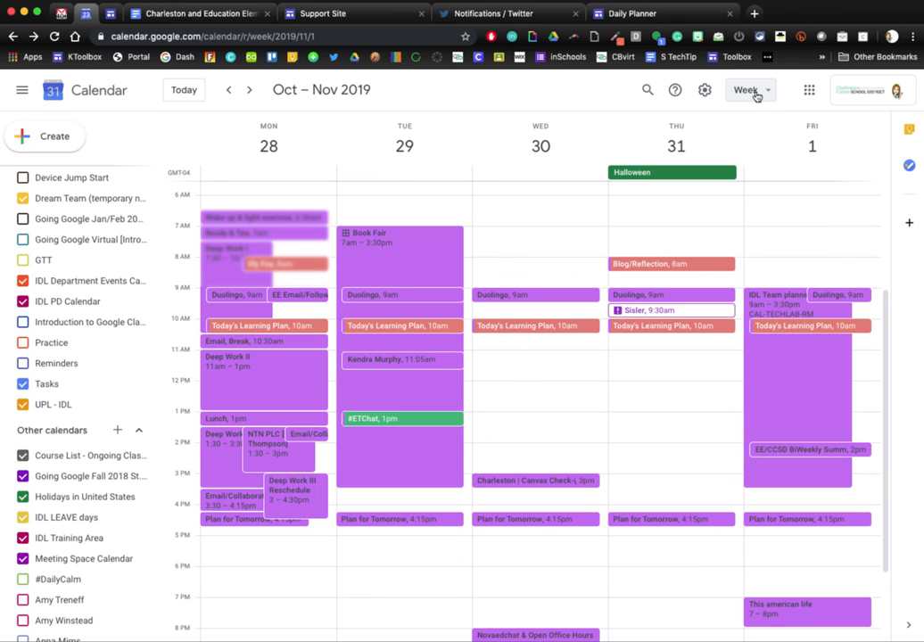
left_click(705, 92)
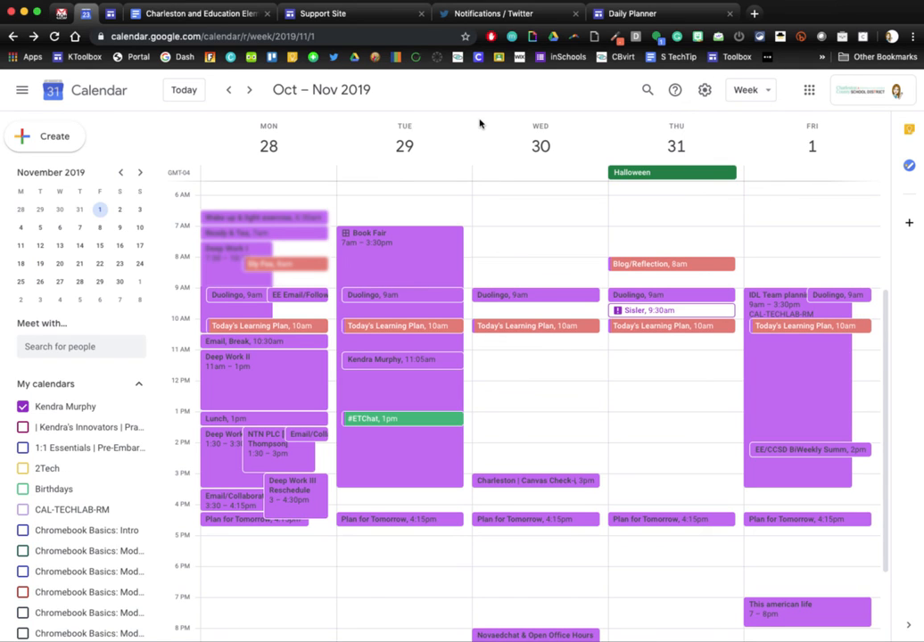